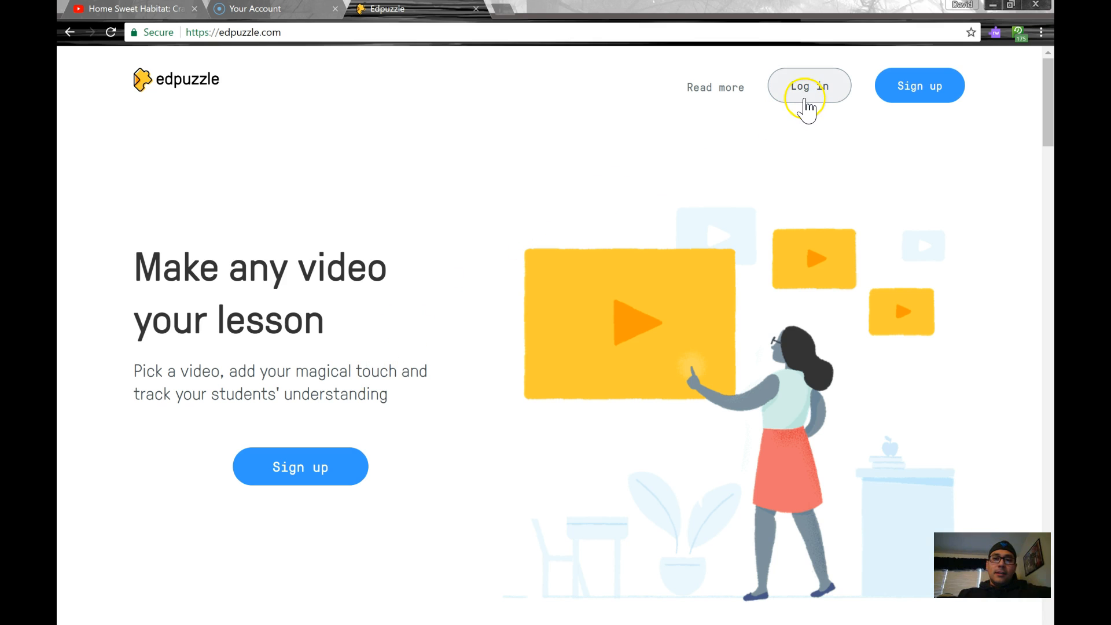
- Log in to Edpuzzle as a teacher with the Google account
{"action": "left_click", "coordinate": [804, 99]}
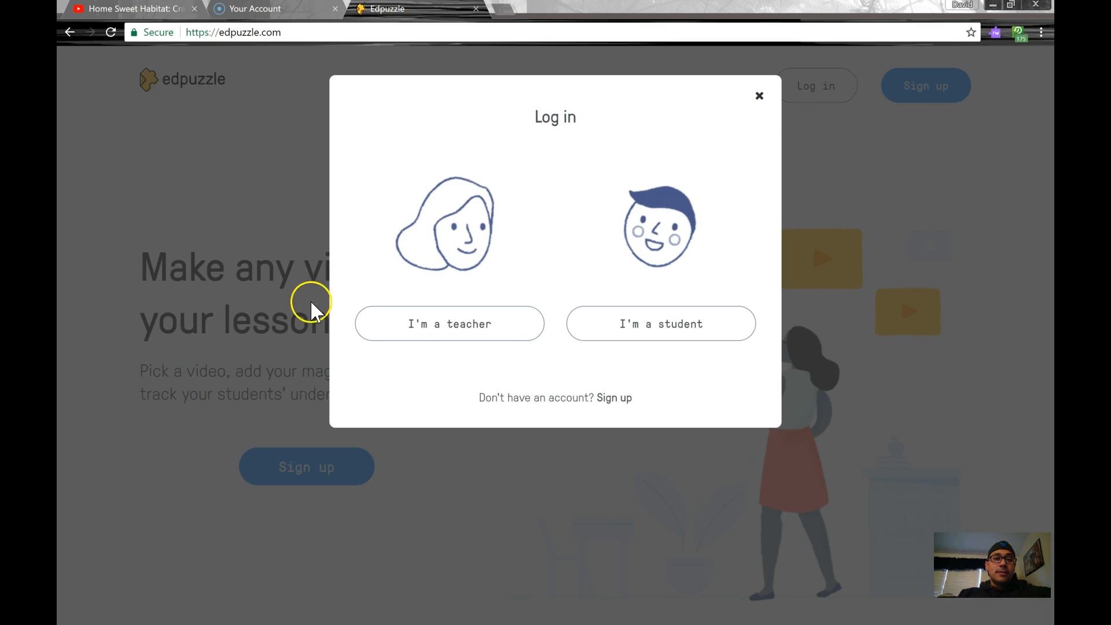
{"action": "left_click", "coordinate": [409, 342]}
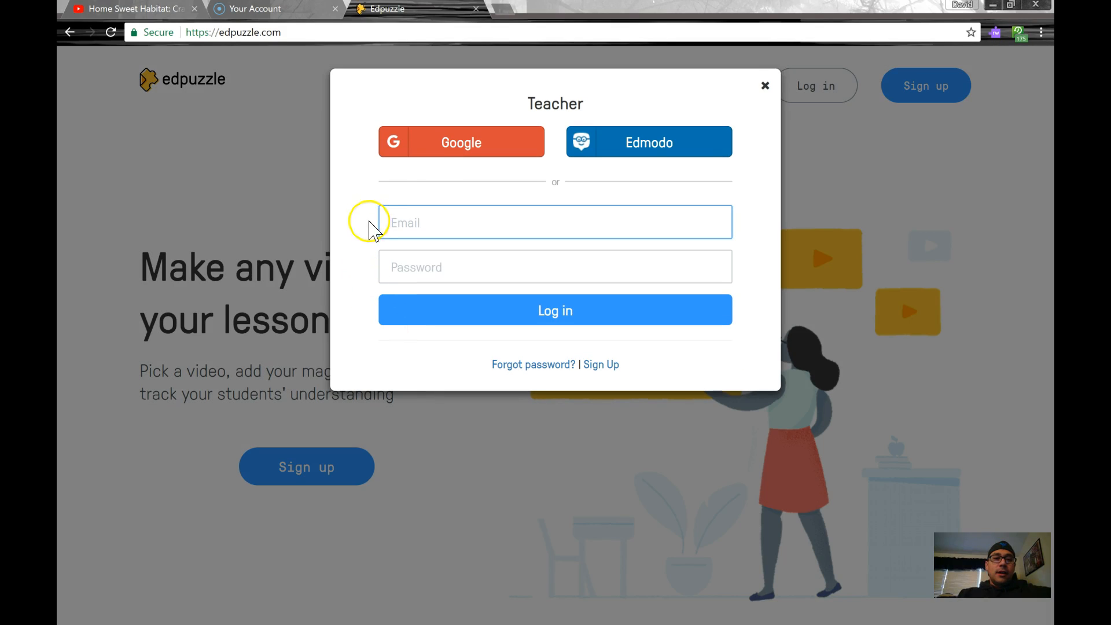
{"action": "left_click", "coordinate": [438, 152]}
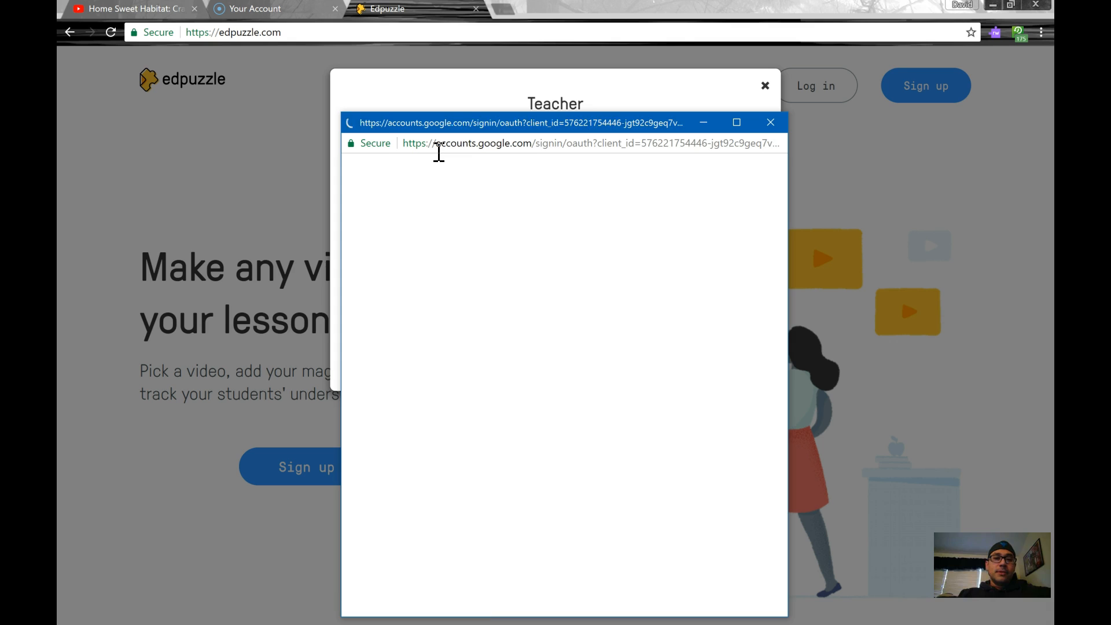
{"action": "left_click", "coordinate": [512, 355]}
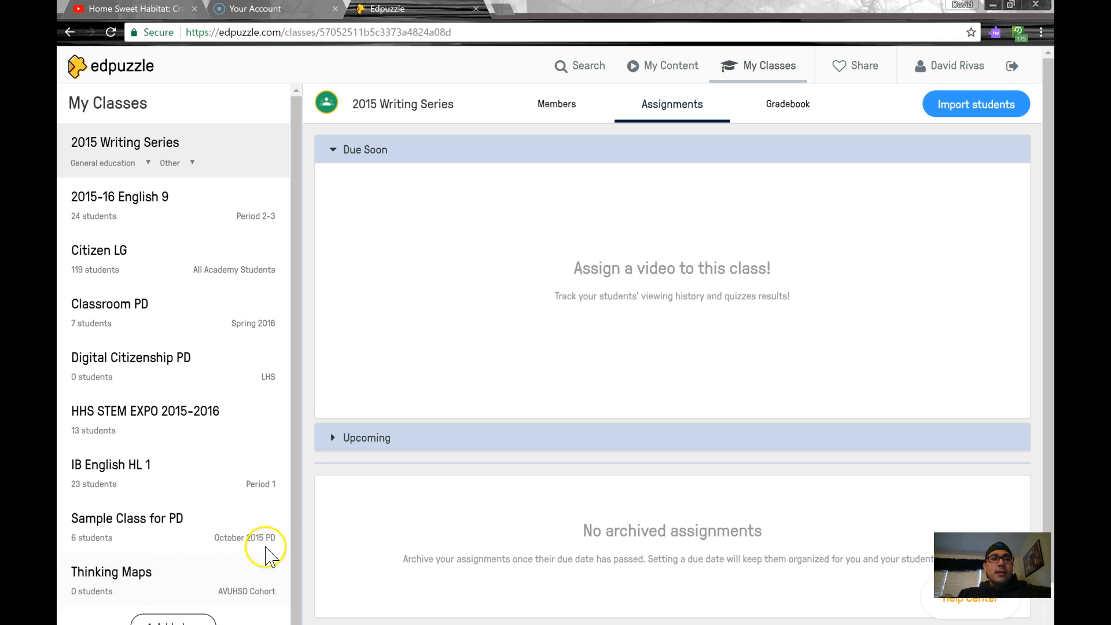
- Look over the class list, go to My Content and start creating a new video
{"action": "scroll", "coordinate": [255, 541], "scroll_direction": "down", "scroll_amount": 1}
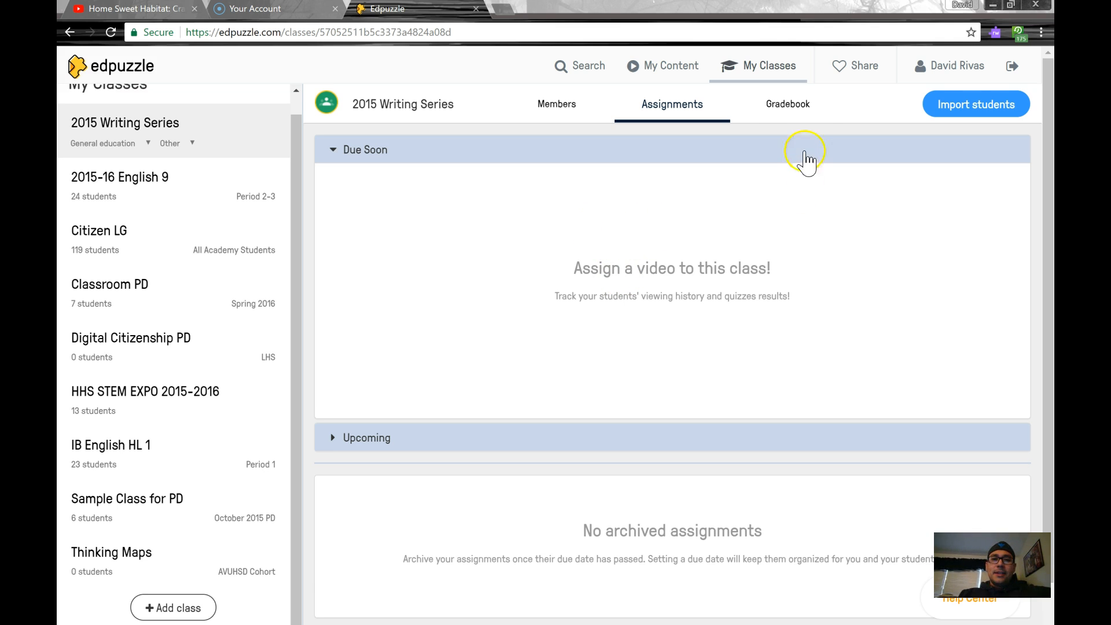
{"action": "left_click", "coordinate": [655, 72]}
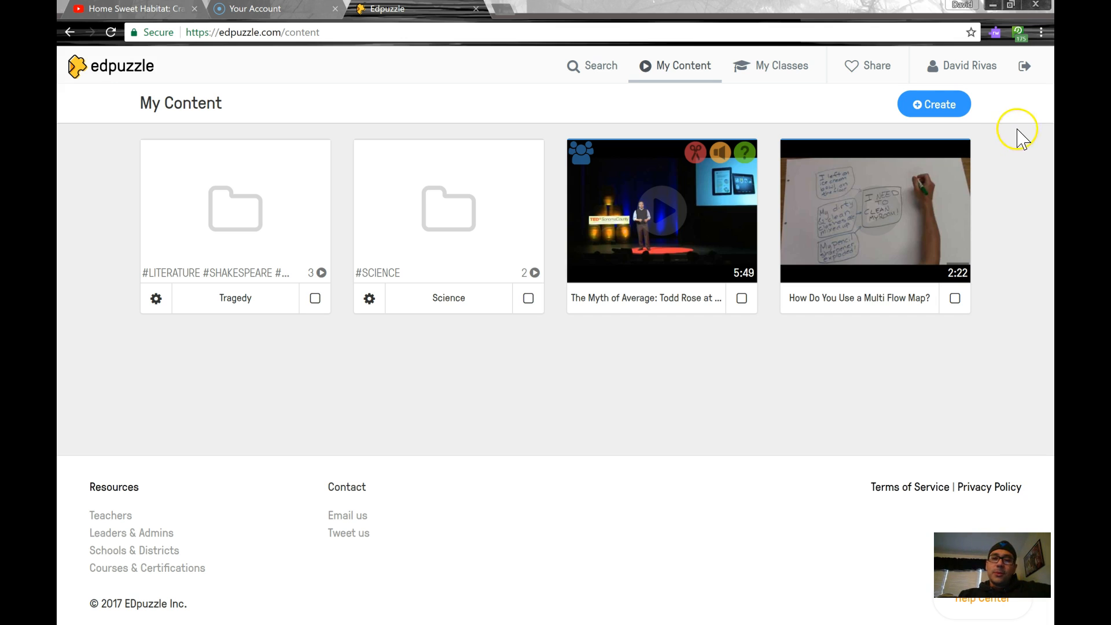
{"action": "left_click", "coordinate": [949, 106]}
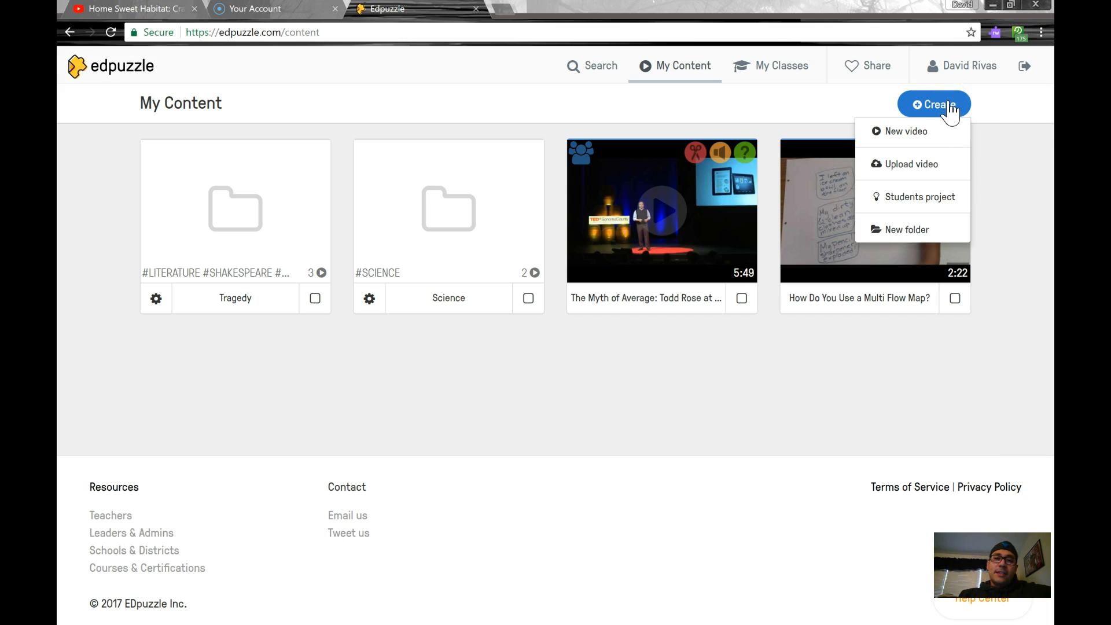
{"action": "left_click", "coordinate": [932, 133]}
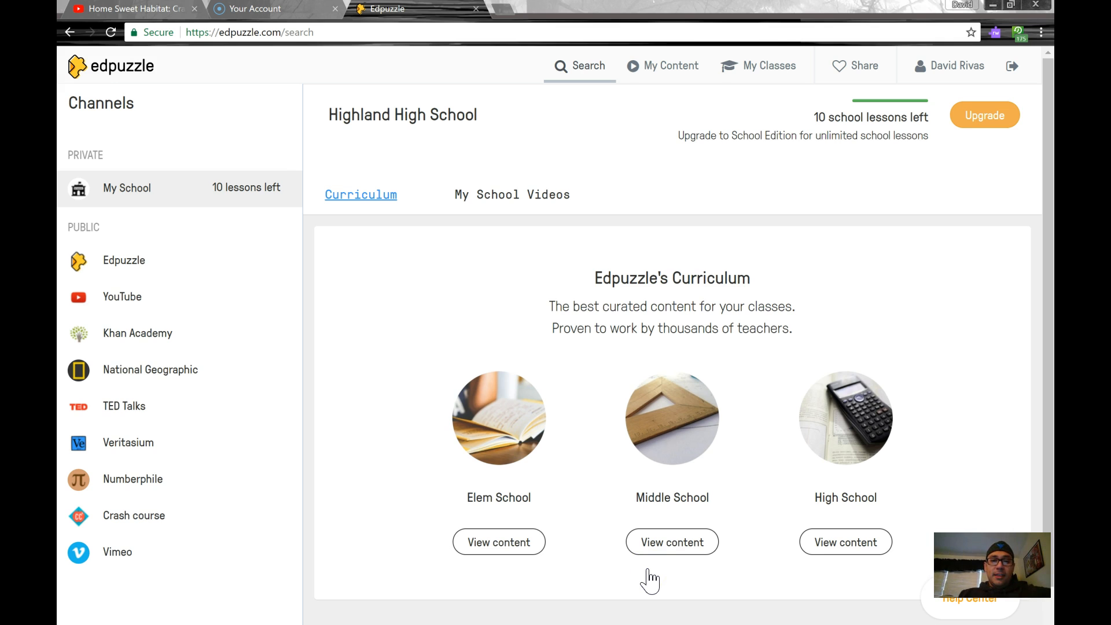
- Browse the Middle School curriculum's Science content down to its Life Science folders
{"action": "left_click", "coordinate": [678, 548]}
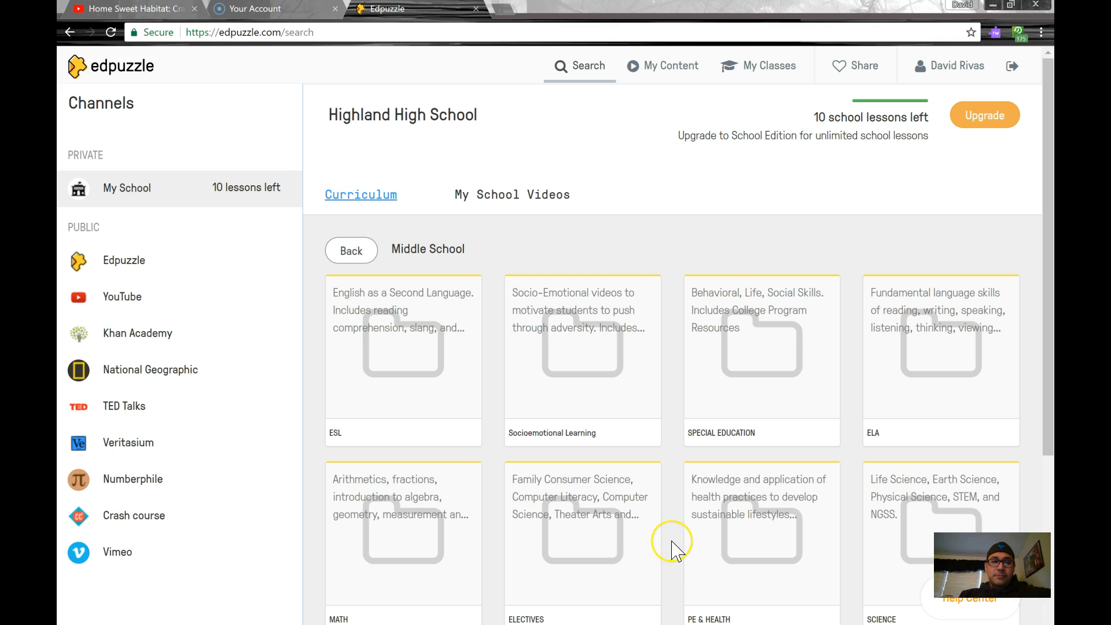
{"action": "scroll", "coordinate": [676, 550], "scroll_direction": "down", "scroll_amount": 1}
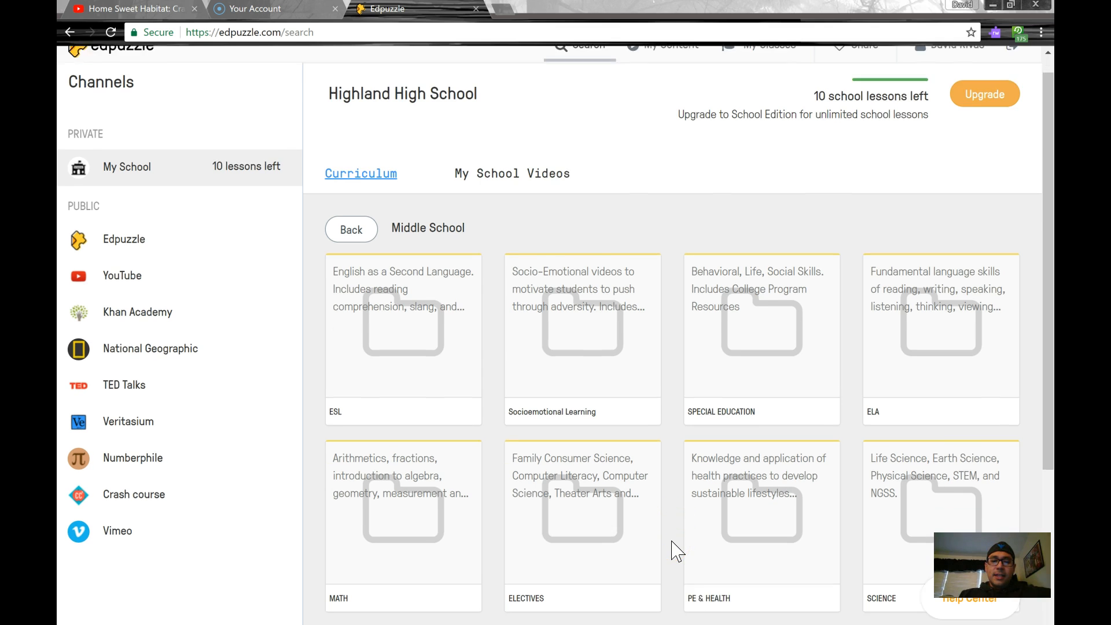
{"action": "left_click", "coordinate": [938, 492]}
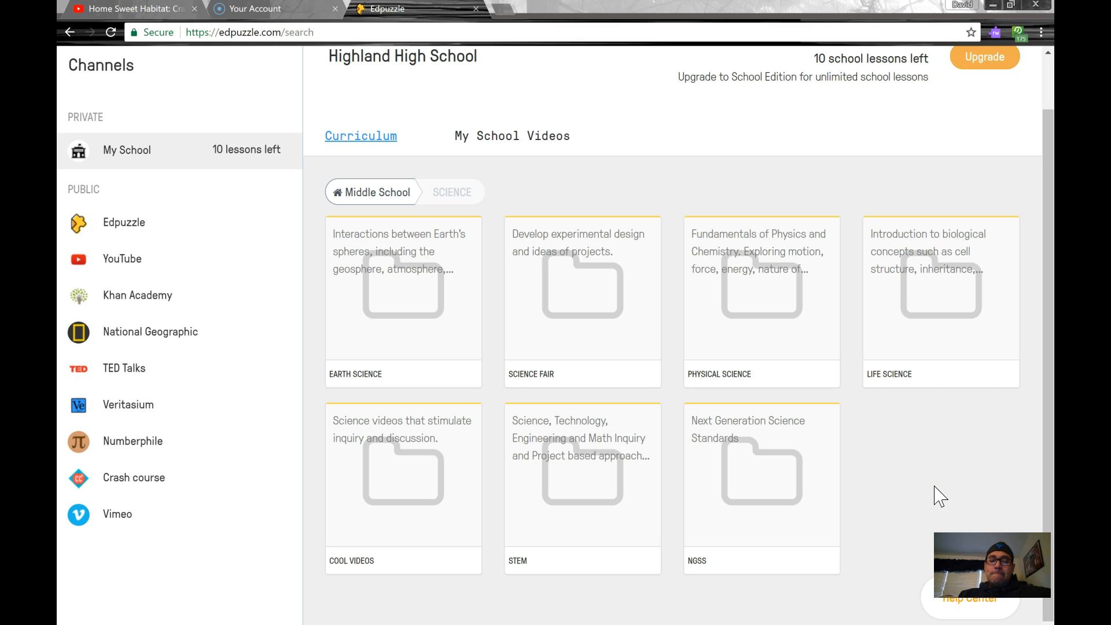
{"action": "left_click", "coordinate": [891, 320]}
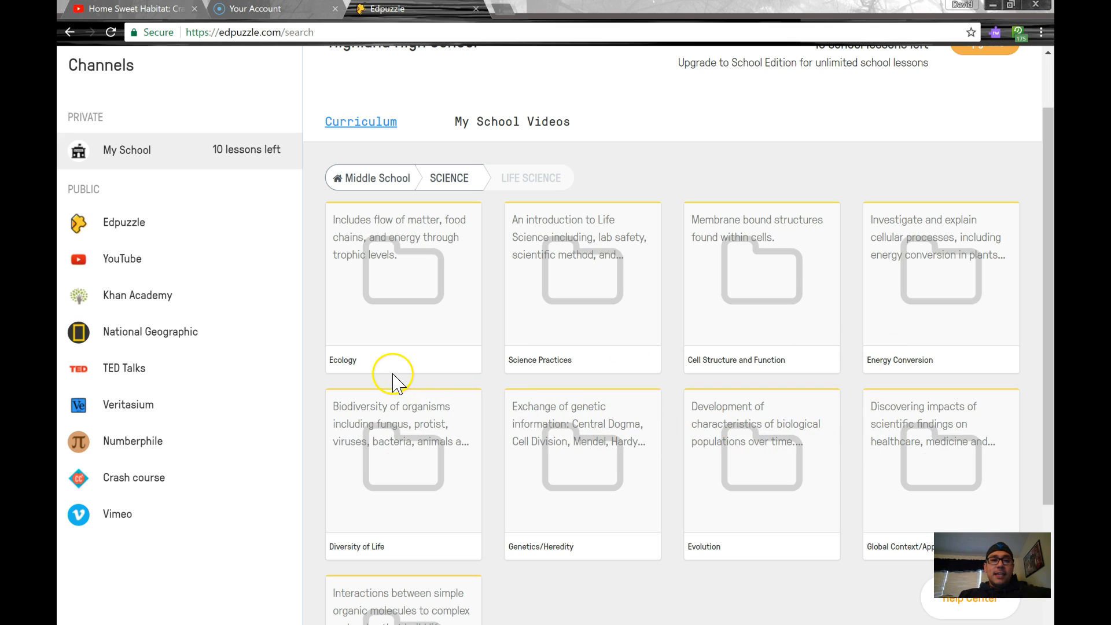
{"action": "scroll", "coordinate": [392, 382], "scroll_direction": "up", "scroll_amount": 2}
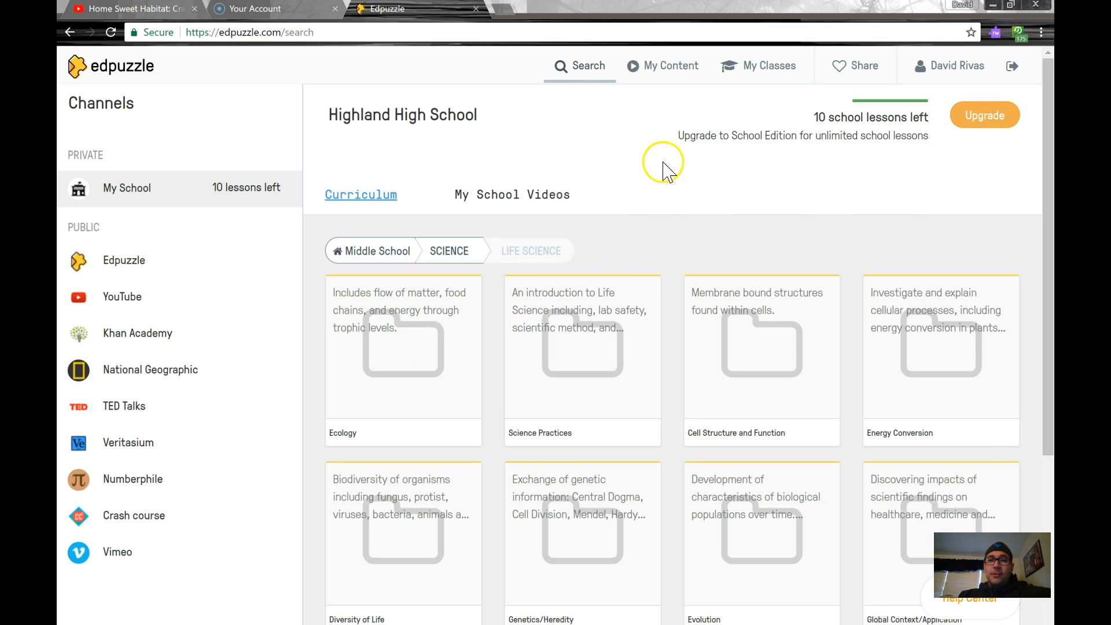
- Open the Habitat video from the Science folder in My Content for editing
{"action": "left_click", "coordinate": [664, 74]}
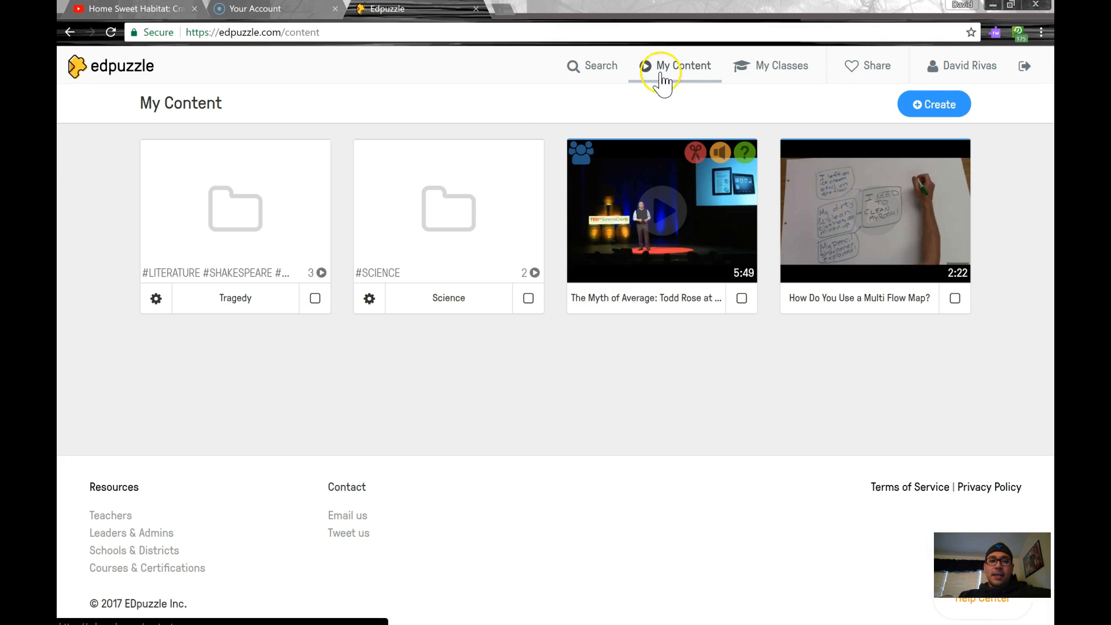
{"action": "left_click", "coordinate": [381, 206]}
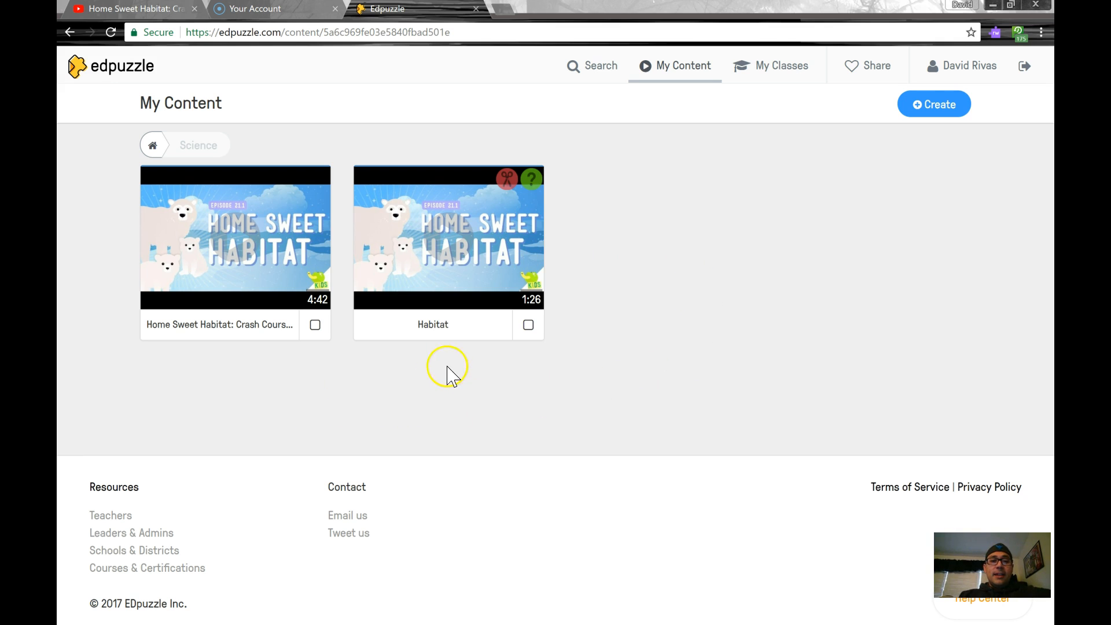
{"action": "left_click", "coordinate": [465, 282]}
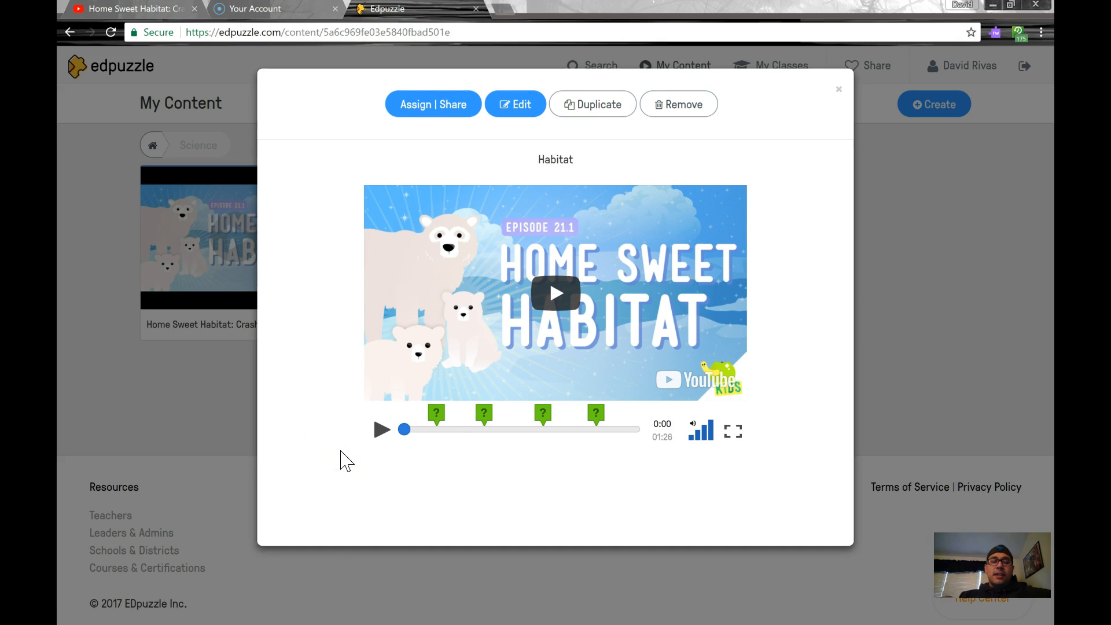
{"action": "left_click", "coordinate": [533, 118]}
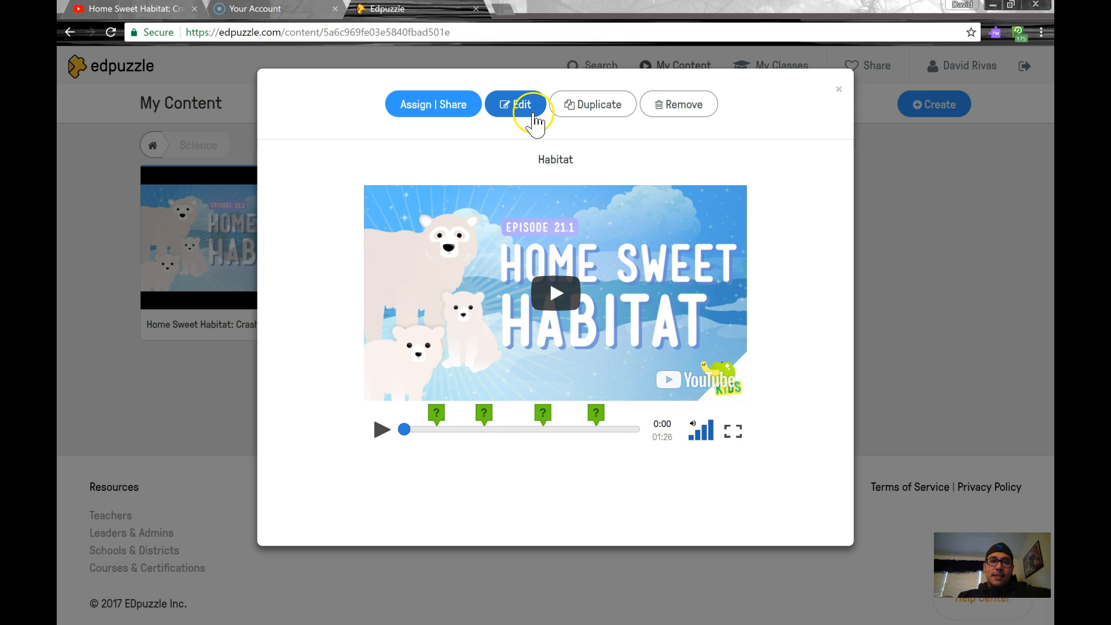
{"action": "left_click", "coordinate": [533, 115]}
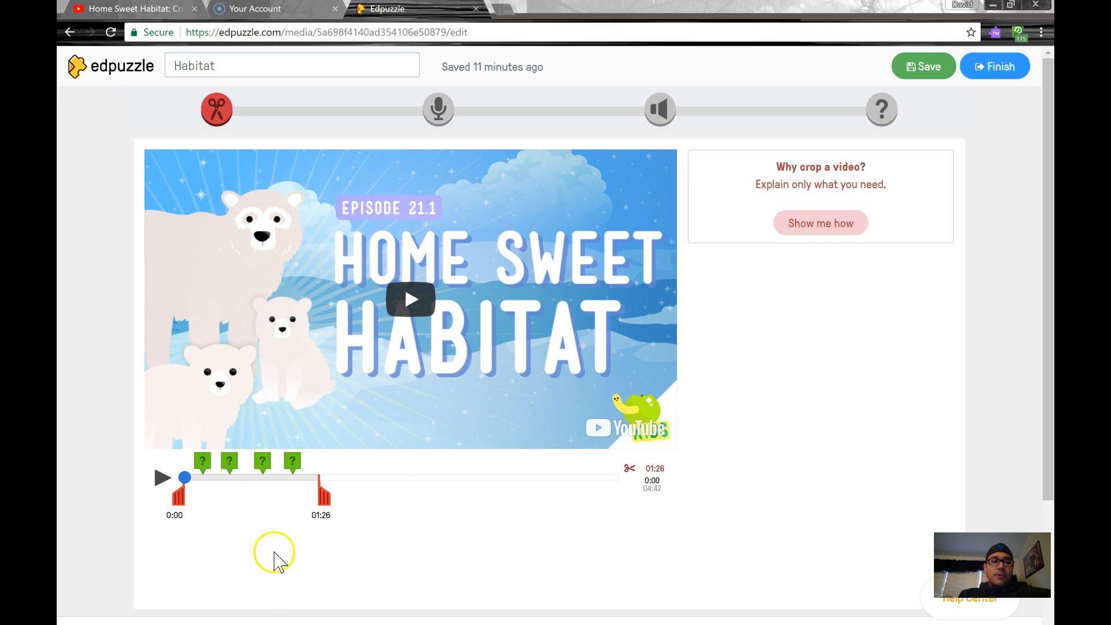
- Review the first three questions on the video timeline, moving the second one to 0:35
{"action": "left_click", "coordinate": [204, 466]}
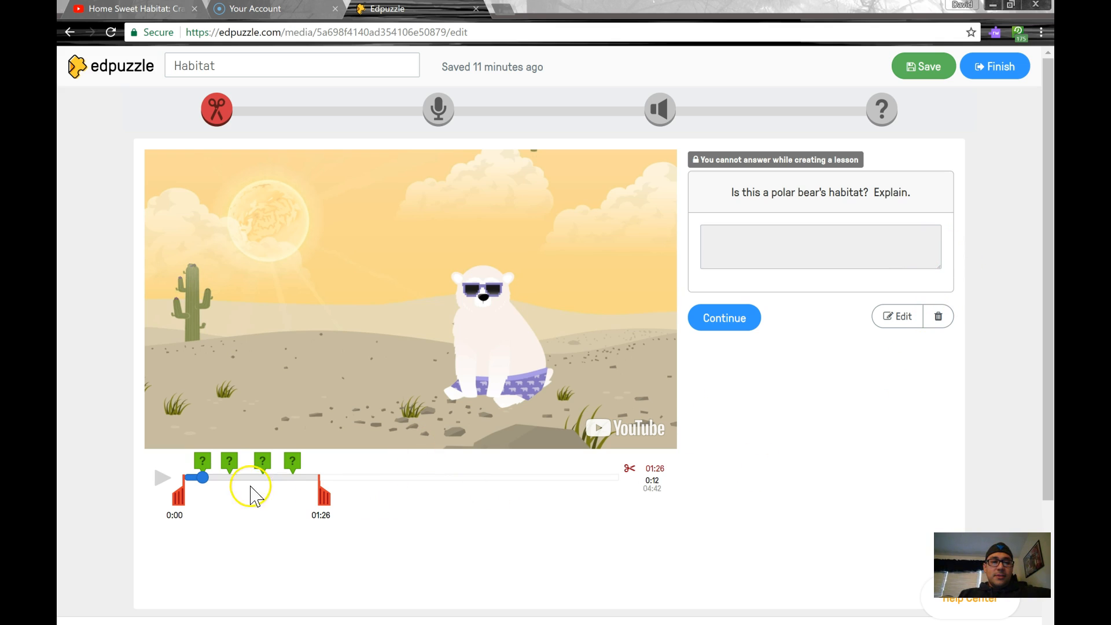
{"action": "left_click", "coordinate": [232, 469]}
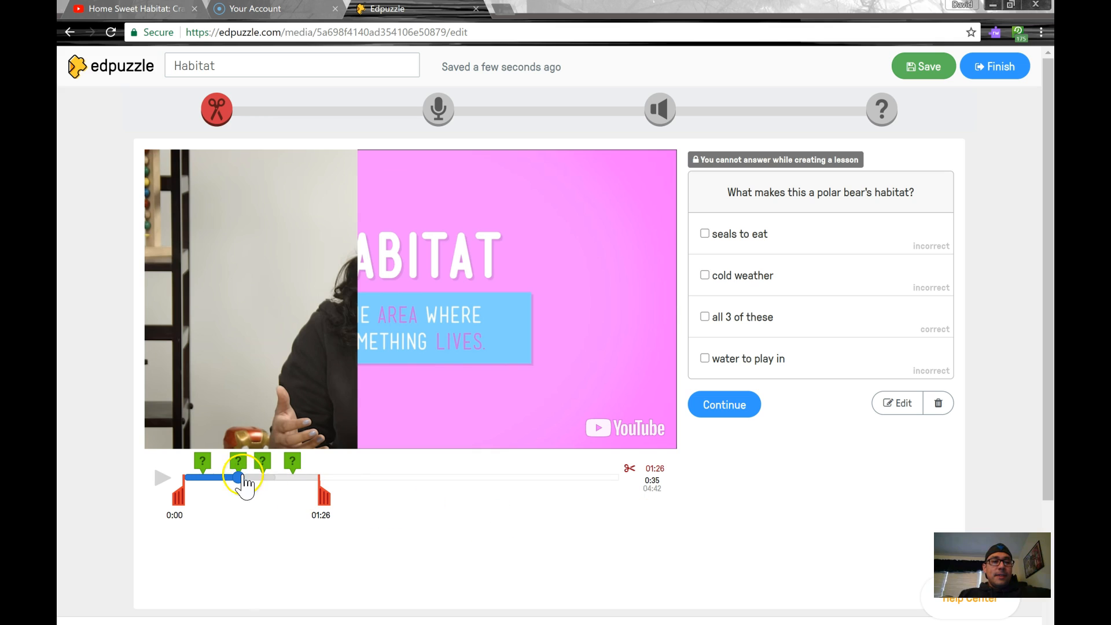
{"action": "left_click", "coordinate": [265, 463]}
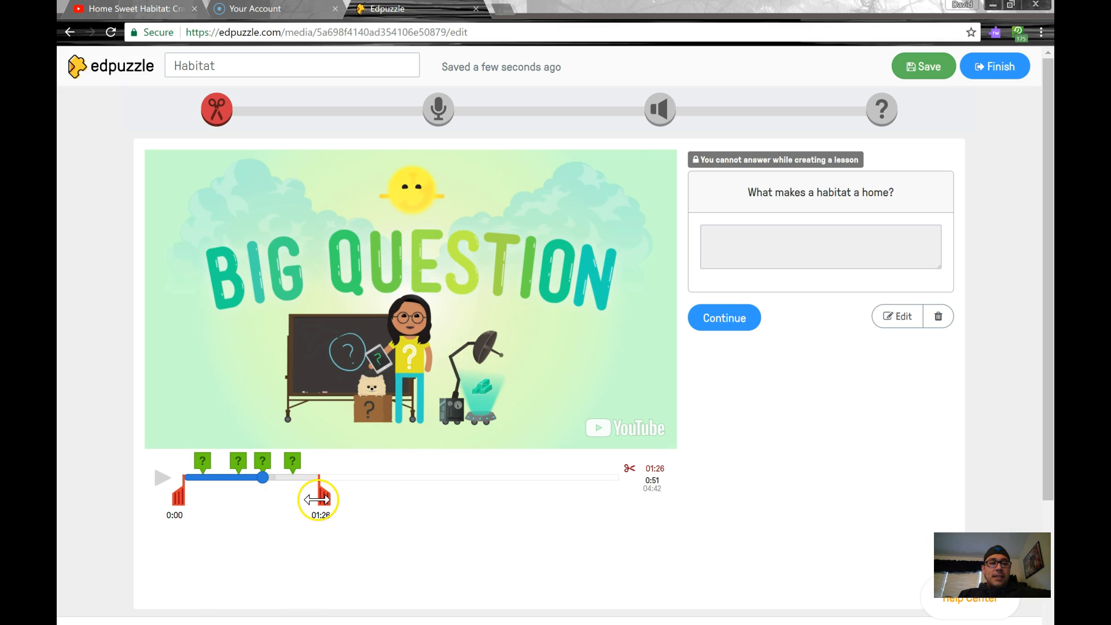
- Crop the end of the video to 01:25 and pause the playback
{"action": "mouse_move", "coordinate": [320, 499]}
{"action": "left_mouse_down"}
{"action": "mouse_move", "coordinate": [336, 496]}
{"action": "mouse_move", "coordinate": [322, 496]}
{"action": "left_mouse_up"}
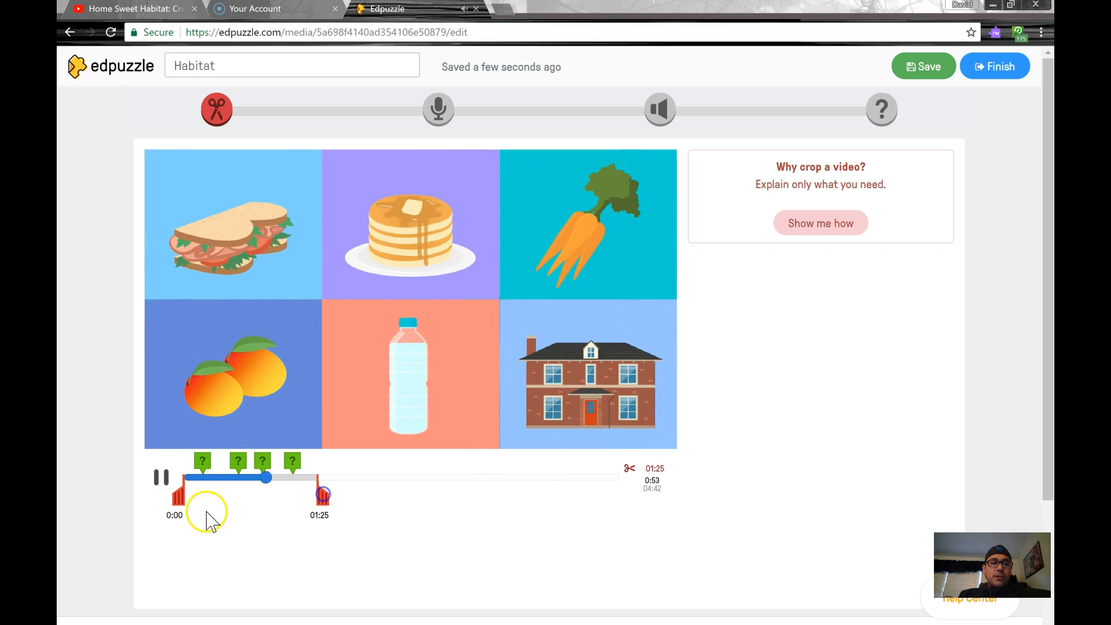
{"action": "left_click", "coordinate": [164, 481]}
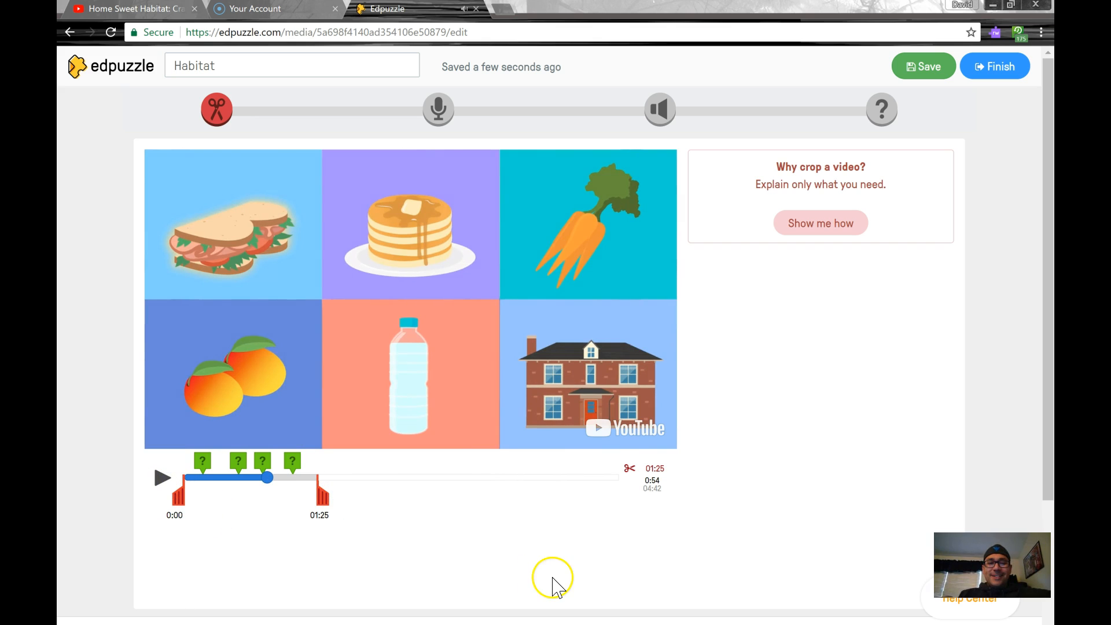
- View the audio track stage, then record a short audio note at 0:05 in the video
{"action": "left_click", "coordinate": [438, 109]}
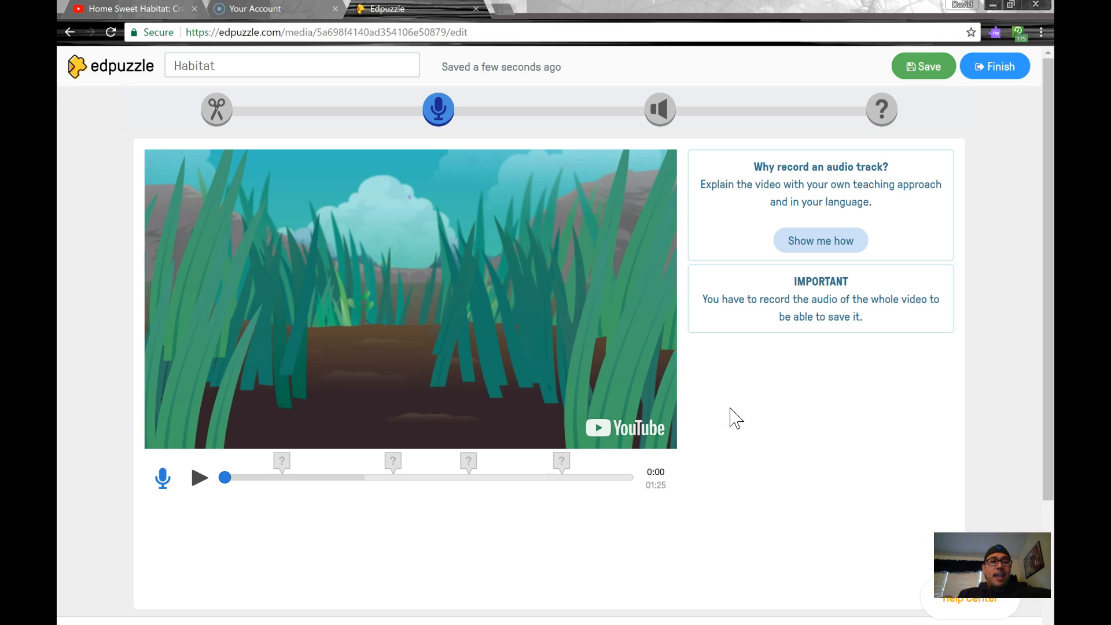
{"action": "left_click", "coordinate": [667, 121]}
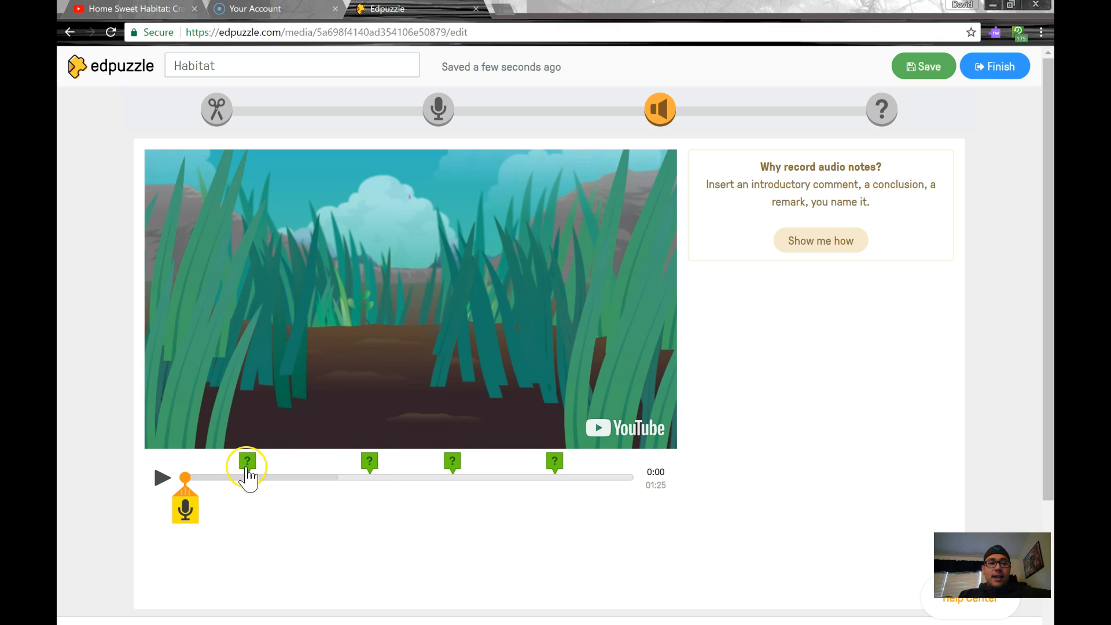
{"action": "left_click", "coordinate": [216, 478]}
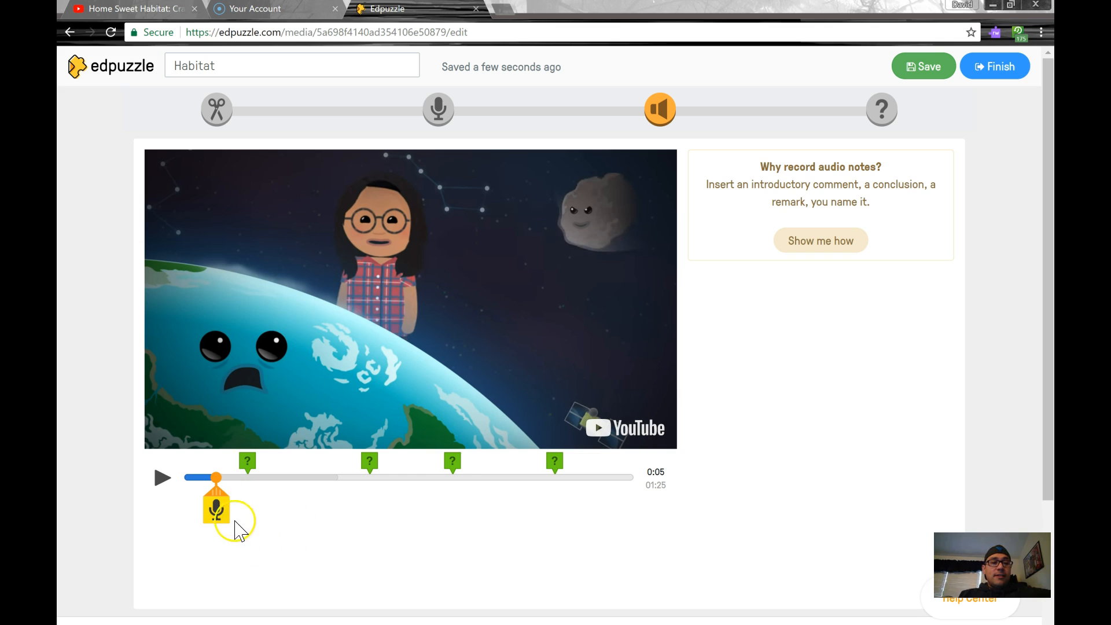
{"action": "left_click", "coordinate": [219, 517]}
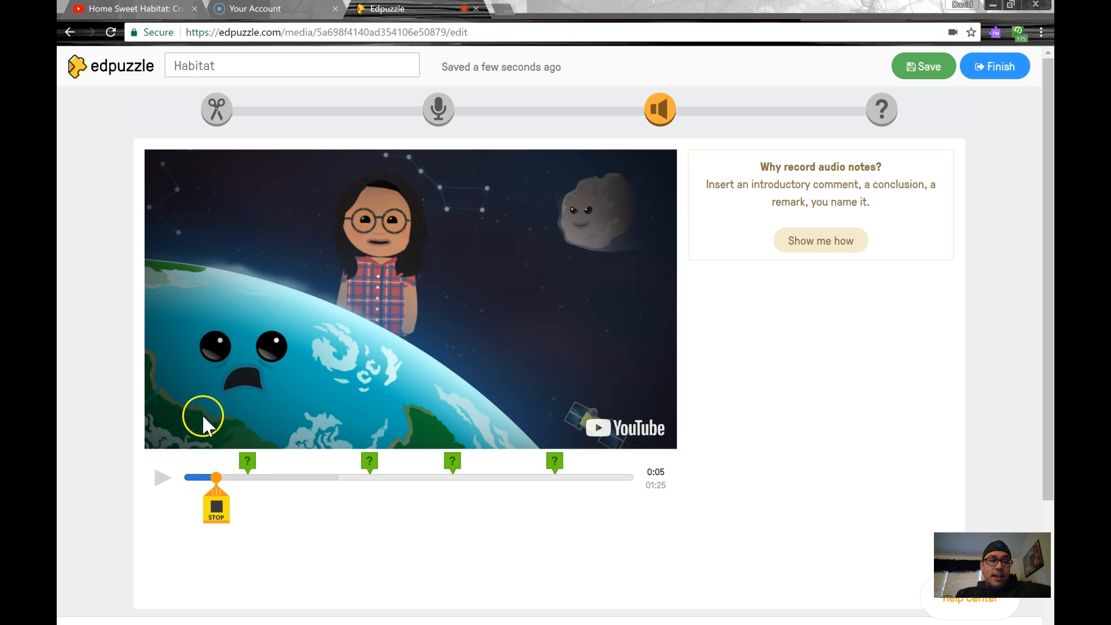
{"action": "left_click", "coordinate": [213, 507]}
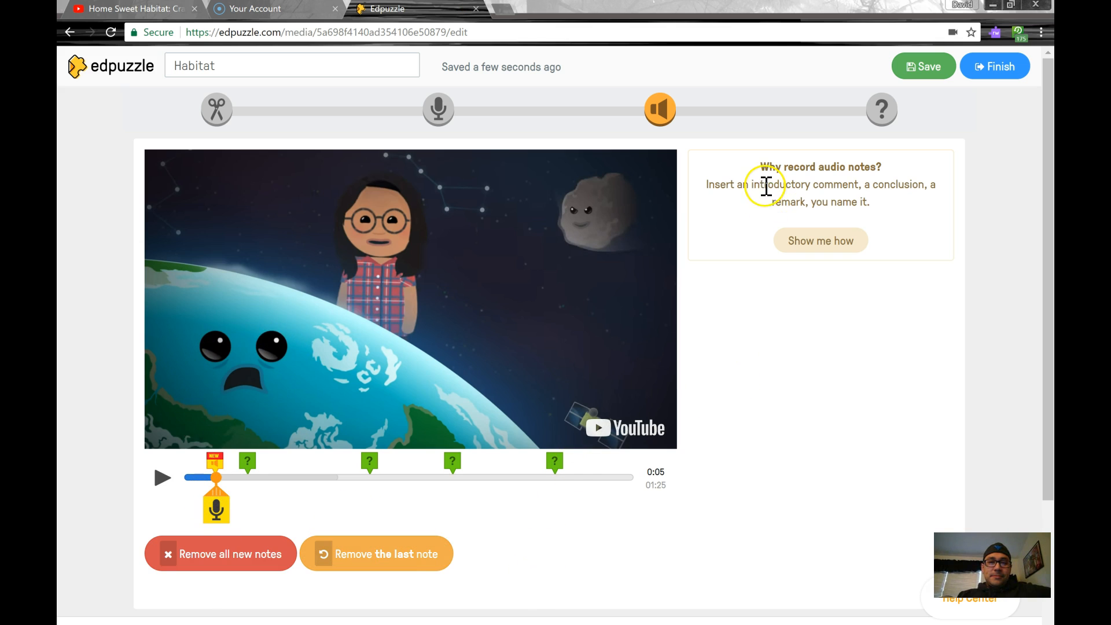
- Go to the quiz stage and save the Habitat lesson
{"action": "left_click", "coordinate": [877, 115]}
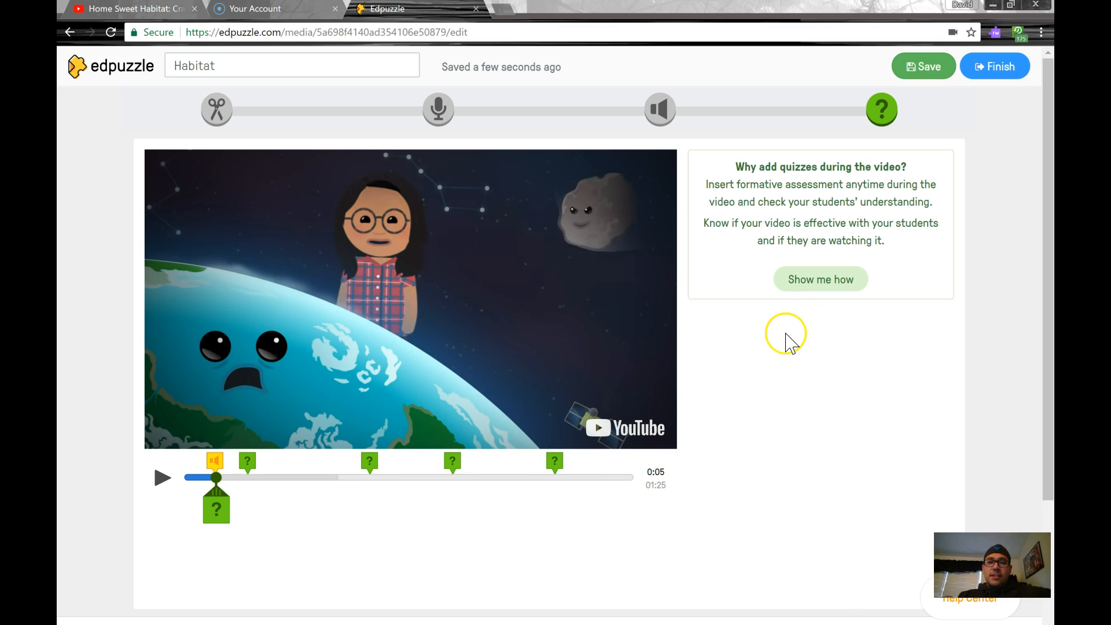
{"action": "left_click", "coordinate": [919, 66]}
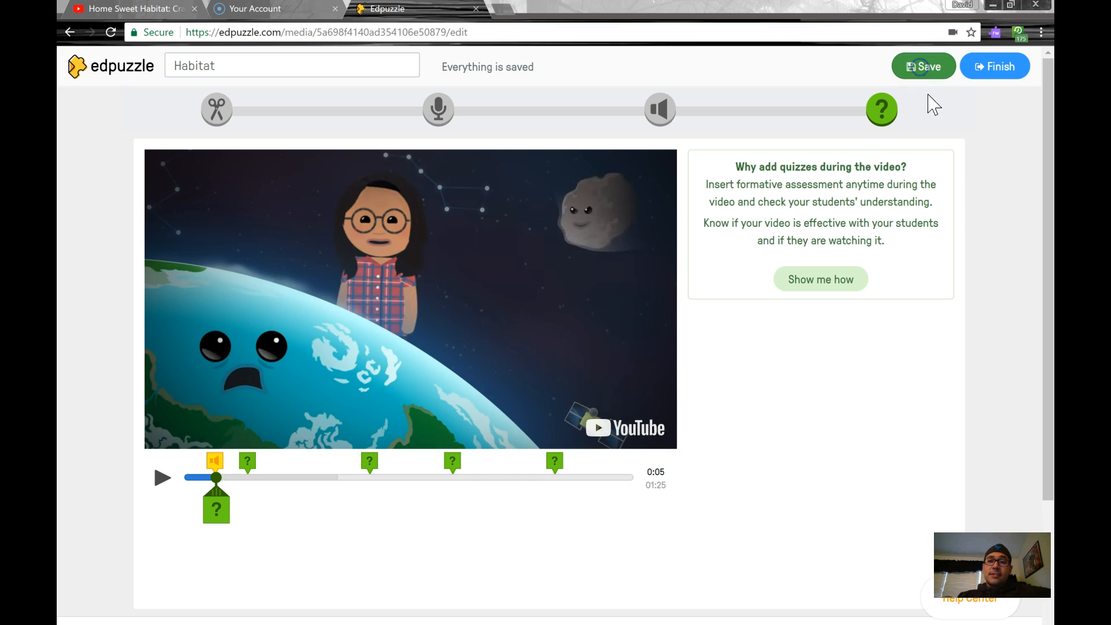
- Finish the lesson, examine the link and embed code for sharing with anyone, and close the sharing dialog
{"action": "left_click", "coordinate": [995, 70]}
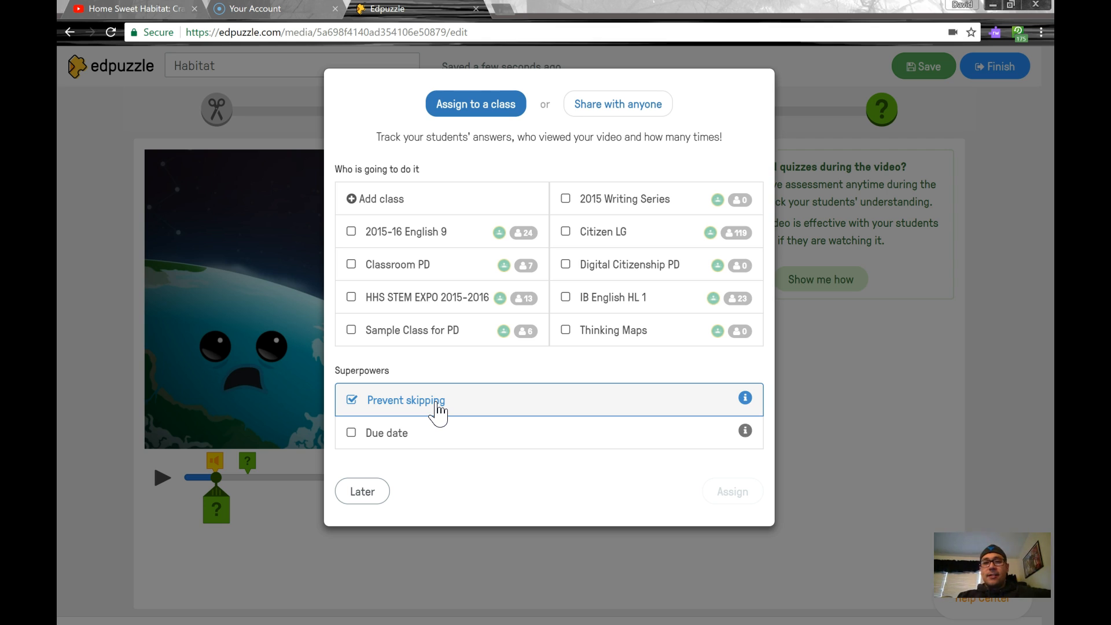
{"action": "left_click", "coordinate": [631, 107]}
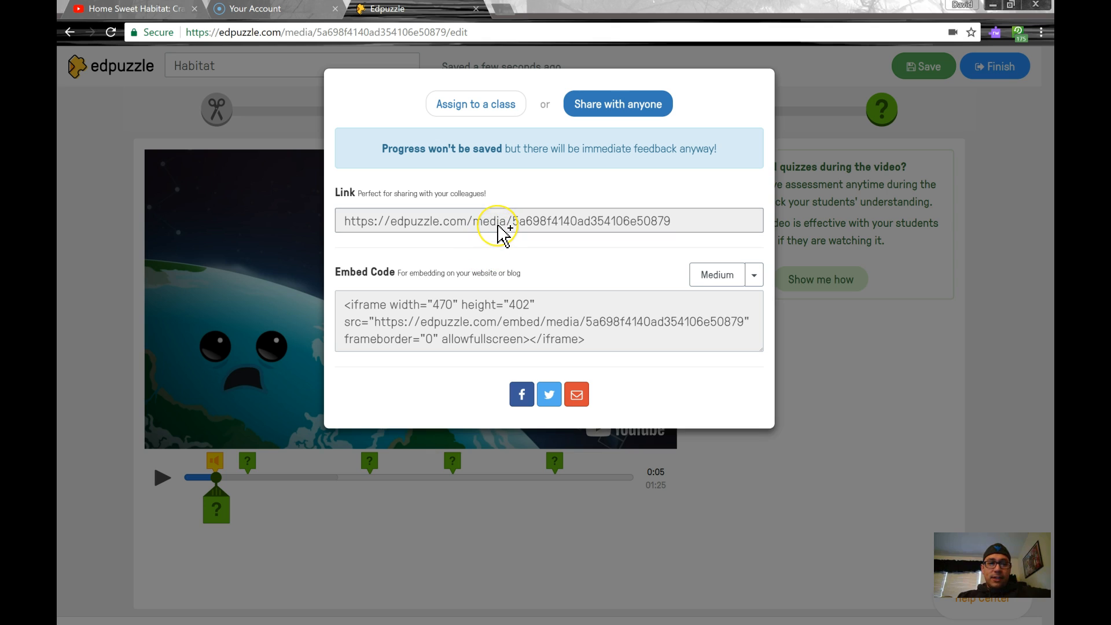
{"action": "left_click", "coordinate": [484, 317]}
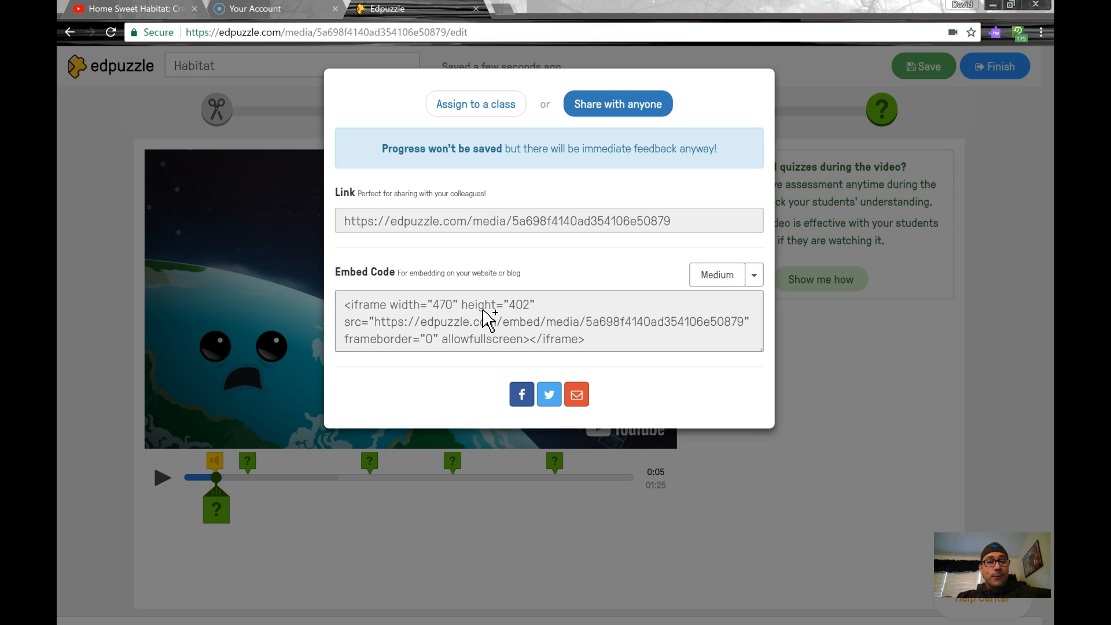
{"action": "left_click", "coordinate": [614, 221]}
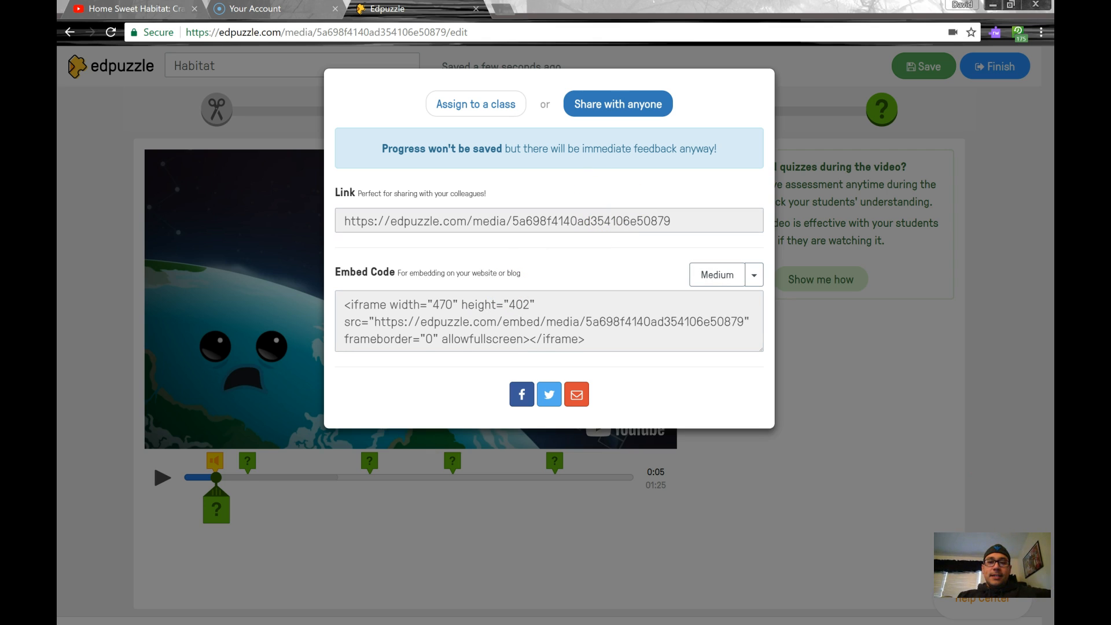
{"action": "left_click", "coordinate": [779, 493]}
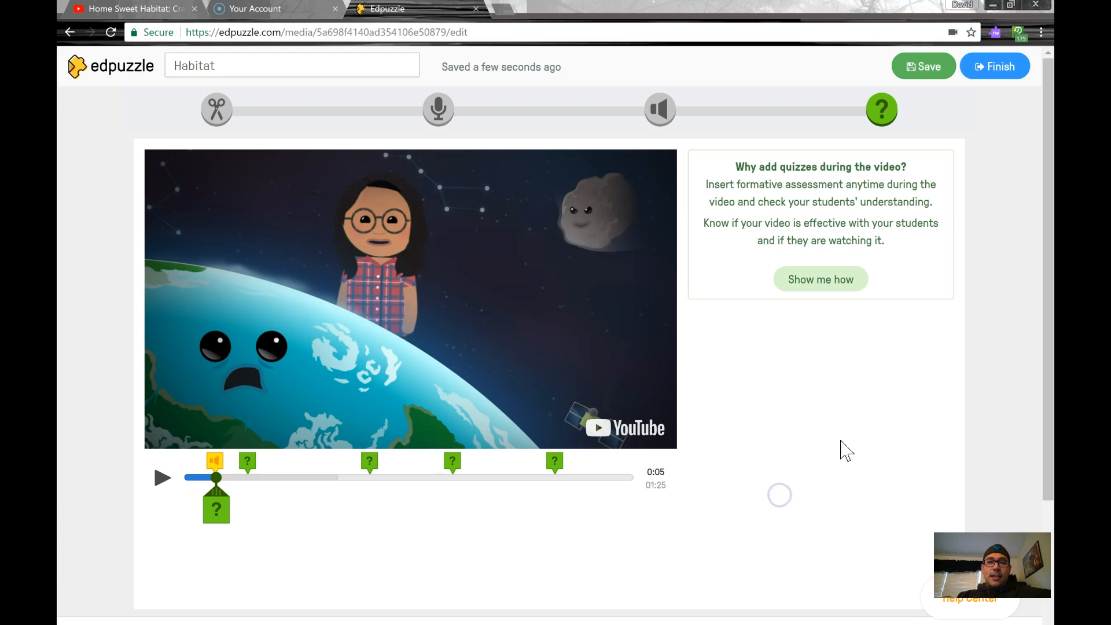